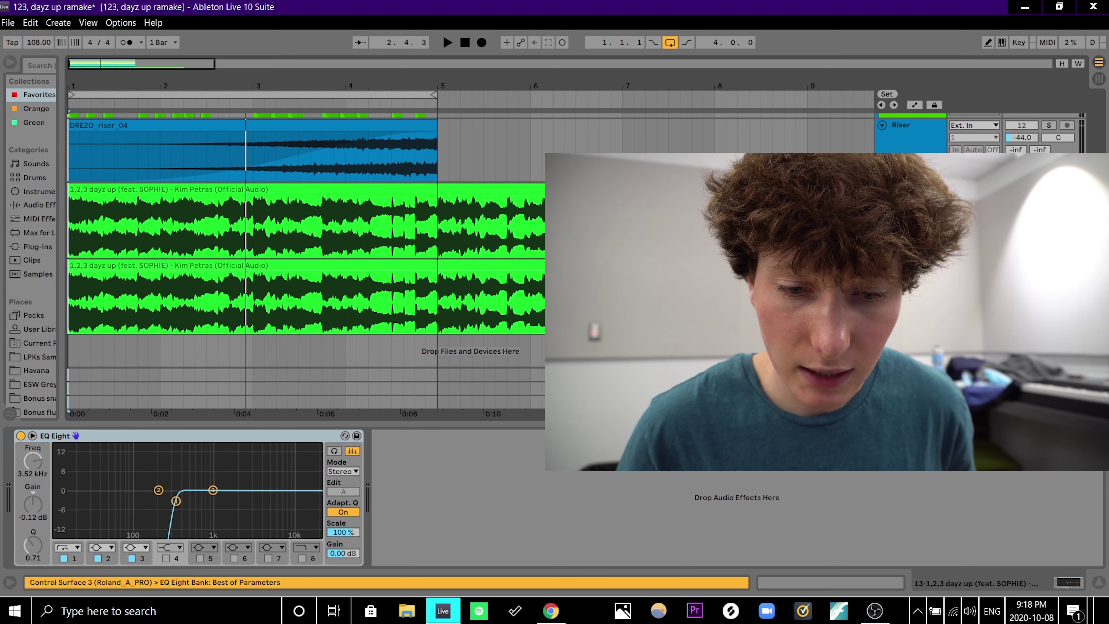
Step: Play the arrangement from the beginning in stretches to listen to the riser and the reference song
{"action": "key", "text": "space"}
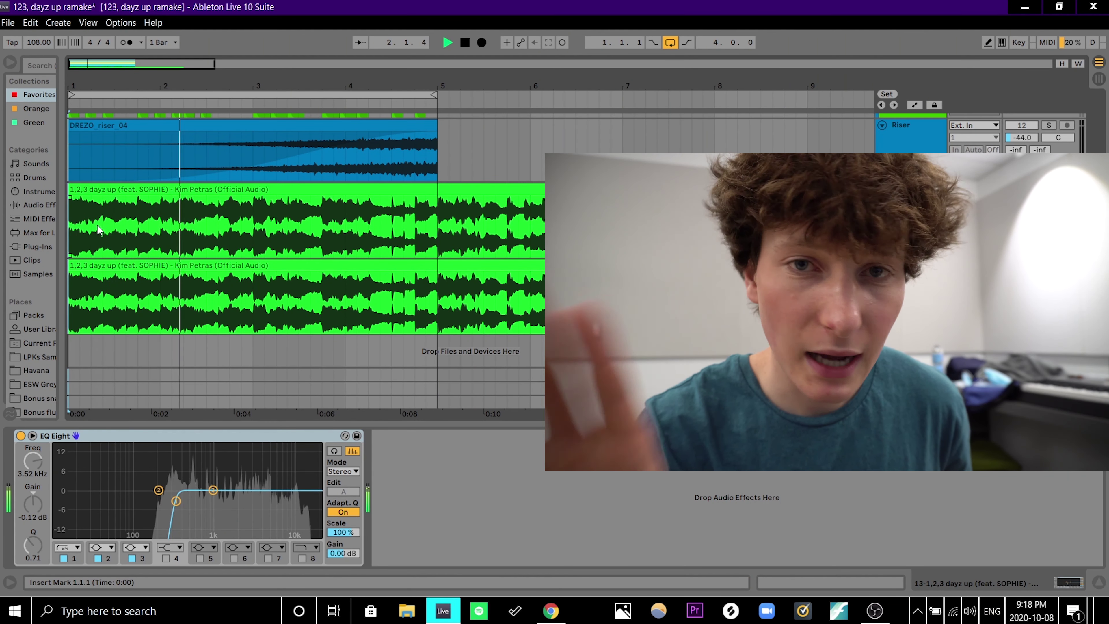
{"action": "key", "text": "space"}
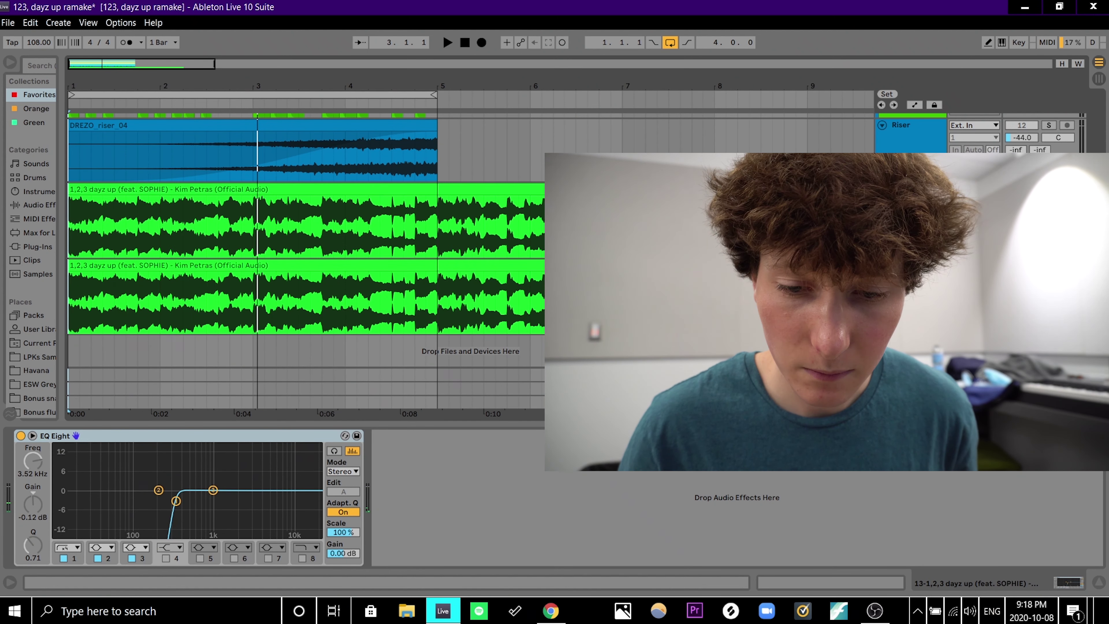
{"action": "key", "text": "space"}
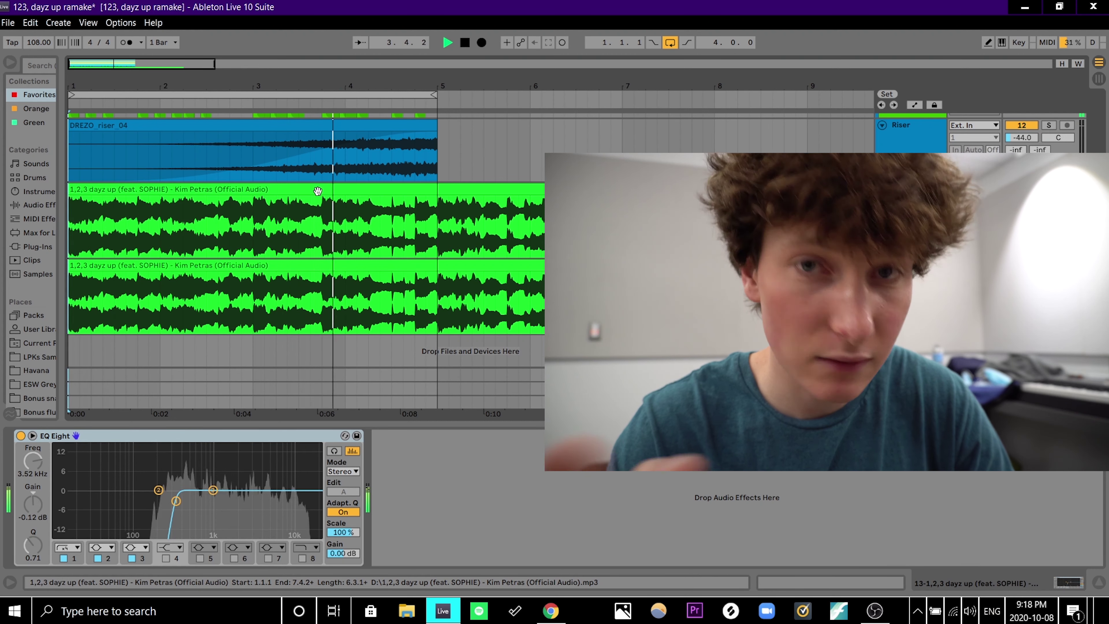
{"action": "scroll", "coordinate": [318, 191], "scroll_direction": "up", "scroll_amount": 4}
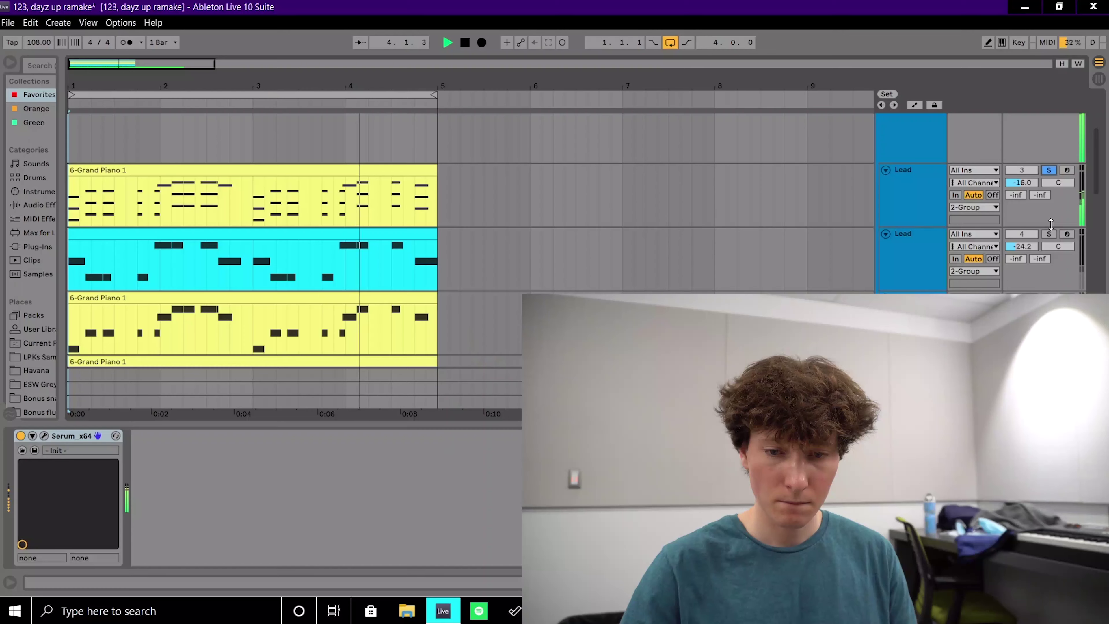
Step: During playback, solo the second Lead, Delays and 6 Serum tracks one after another to hear each alone
{"action": "left_click", "coordinate": [1050, 234]}
{"action": "scroll", "coordinate": [1052, 234], "scroll_direction": "down", "scroll_amount": 2}
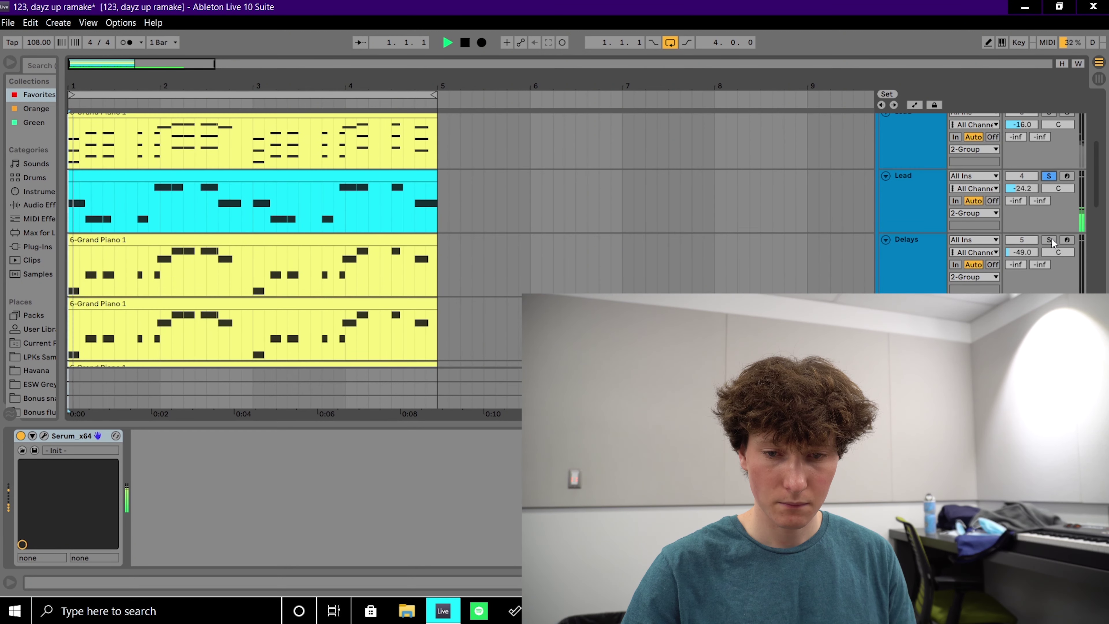
{"action": "left_click", "coordinate": [1050, 230]}
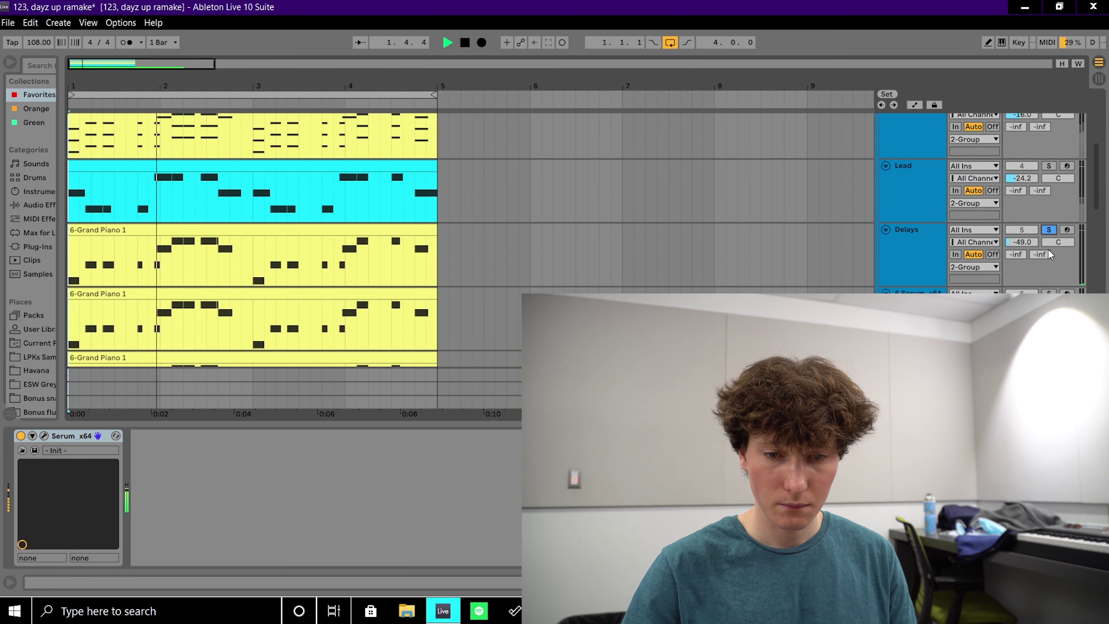
{"action": "left_click", "coordinate": [1050, 292]}
{"action": "scroll", "coordinate": [1050, 279], "scroll_direction": "down", "scroll_amount": 3}
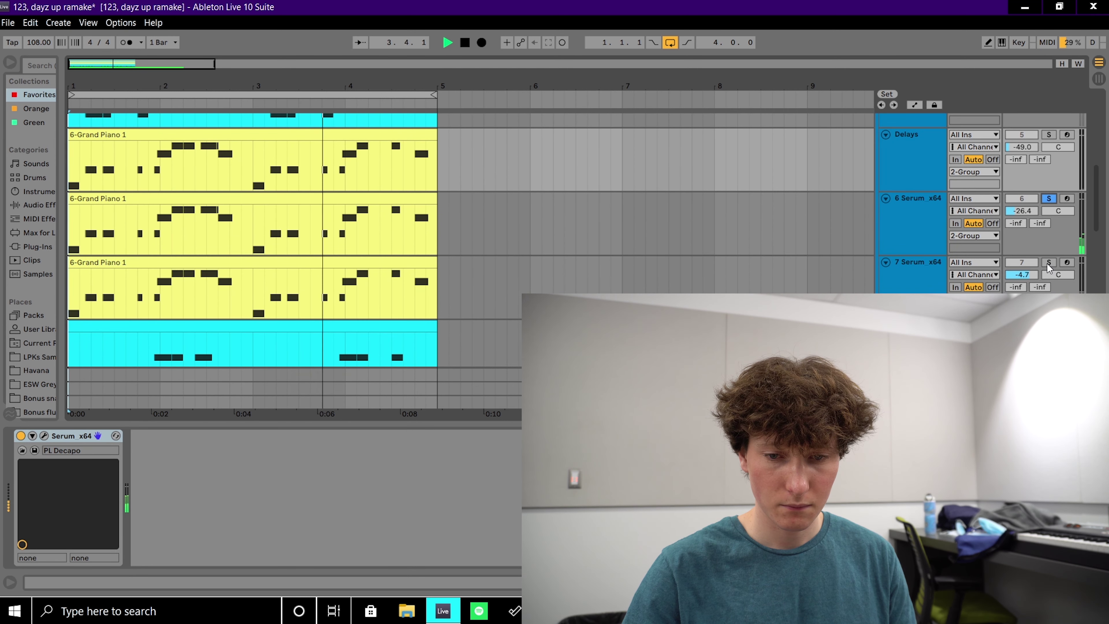
Step: Solo the 7 Serum, Third, Bass and Sub tracks one after another to hear each alone
{"action": "left_click", "coordinate": [1050, 263]}
{"action": "scroll", "coordinate": [1050, 268], "scroll_direction": "down", "scroll_amount": 2}
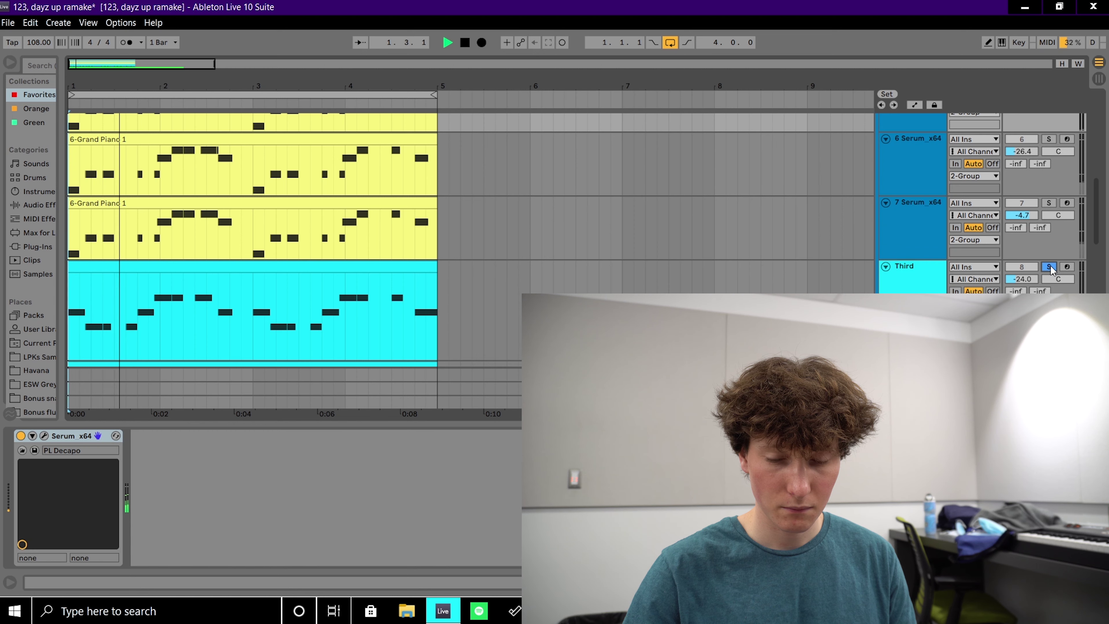
{"action": "scroll", "coordinate": [1052, 271], "scroll_direction": "down", "scroll_amount": 2}
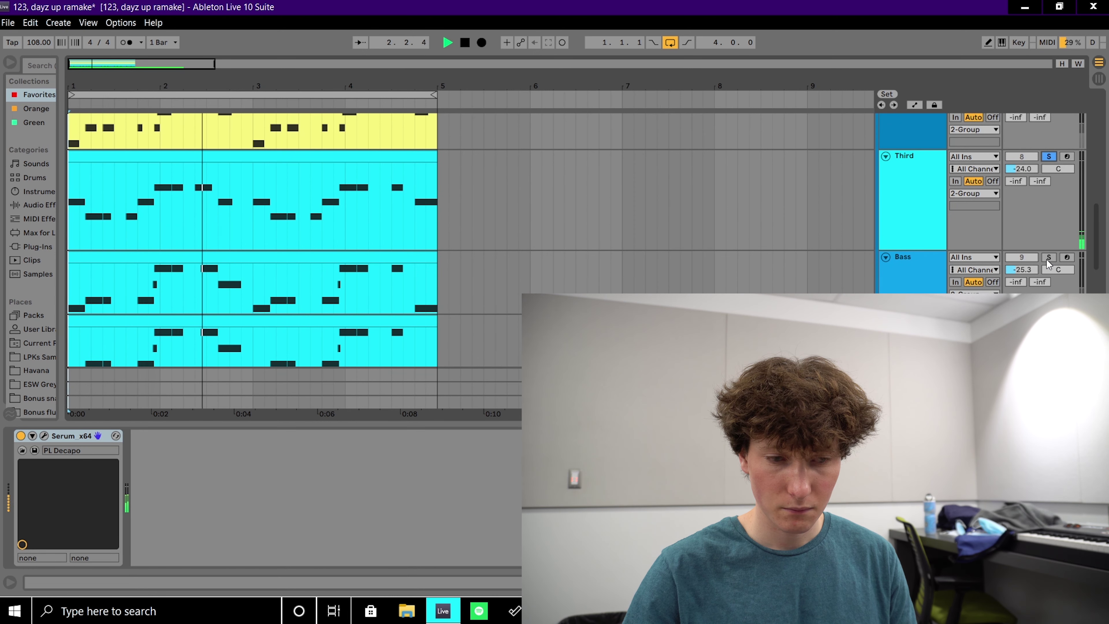
{"action": "left_click", "coordinate": [1048, 259]}
{"action": "scroll", "coordinate": [893, 276], "scroll_direction": "down", "scroll_amount": 3}
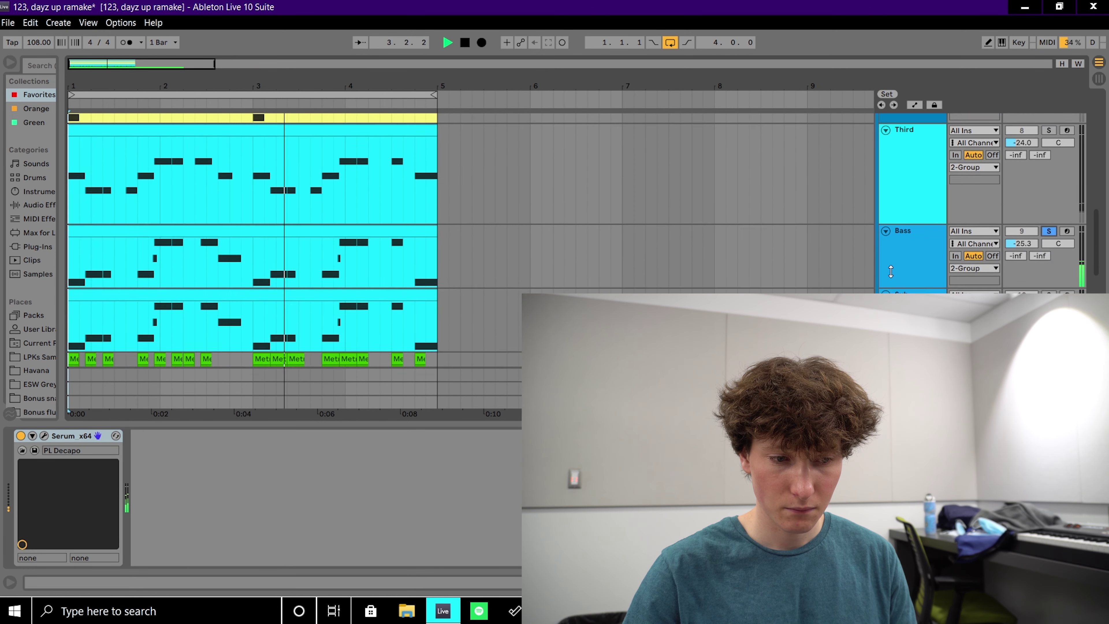
{"action": "left_click", "coordinate": [1050, 218]}
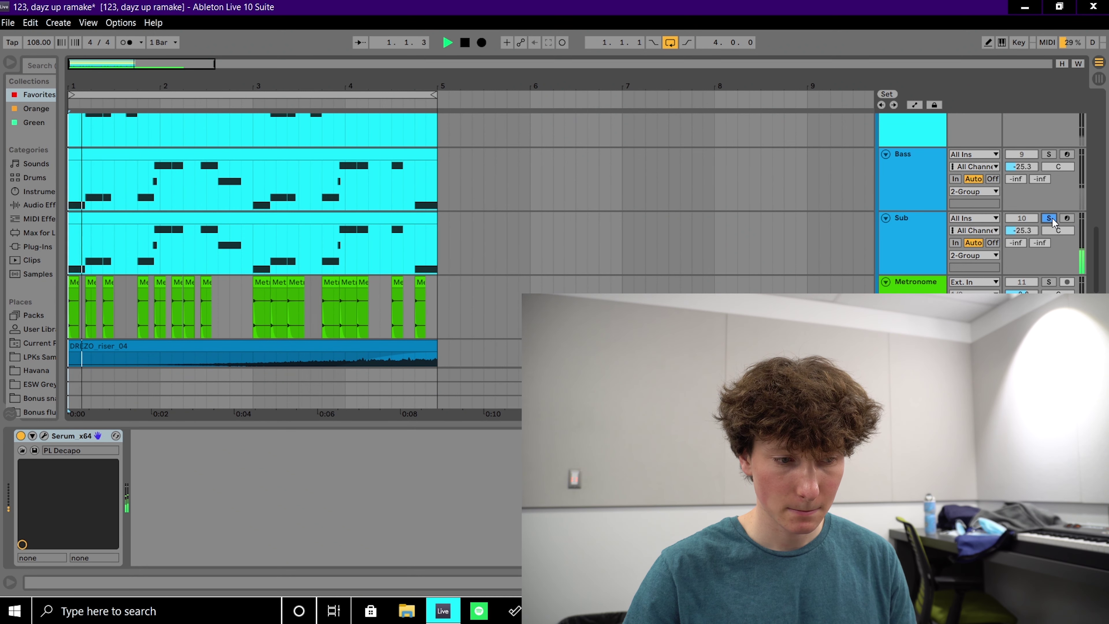
Step: Add the Bass and Third tracks back one at a time to the soloed Sub track
{"action": "left_click", "coordinate": [1049, 154]}
{"action": "scroll", "coordinate": [1048, 166], "scroll_direction": "up", "scroll_amount": 3}
{"action": "left_click", "coordinate": [1048, 168]}
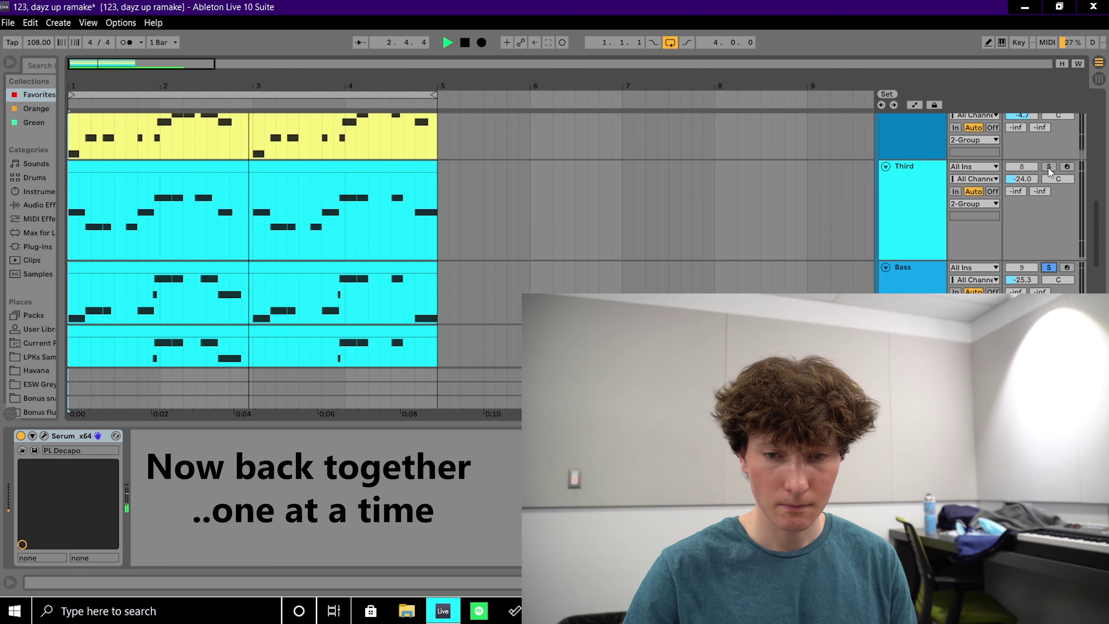
{"action": "scroll", "coordinate": [1048, 167], "scroll_direction": "up", "scroll_amount": 3}
{"action": "scroll", "coordinate": [1046, 176], "scroll_direction": "up", "scroll_amount": 1}
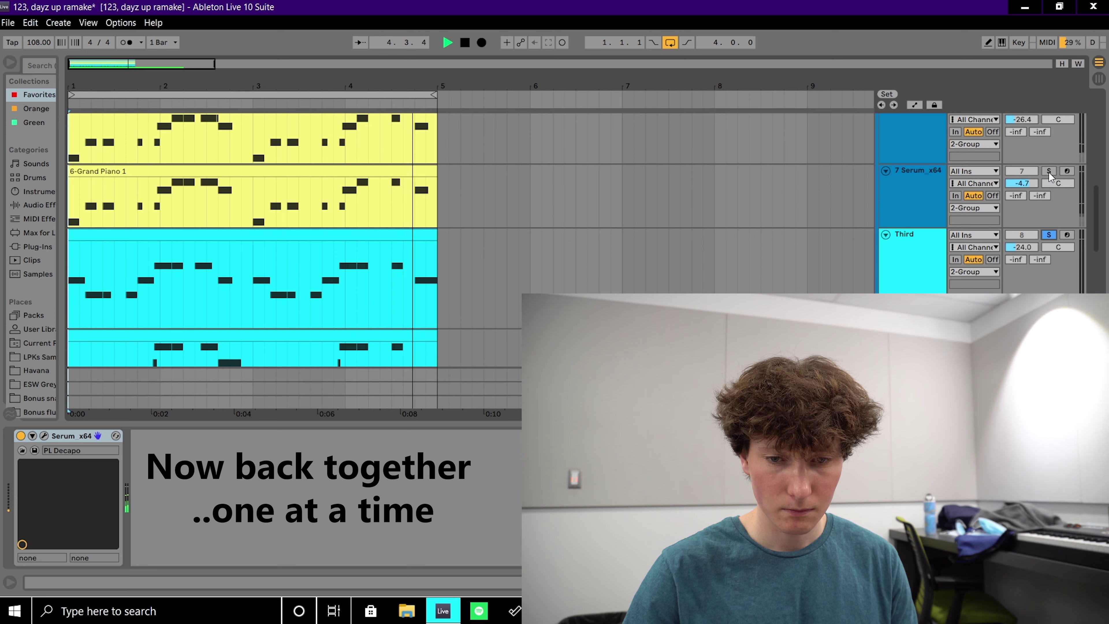
Step: Add the 7 Serum and 6 Serum tracks to the soloed layers
{"action": "left_click", "coordinate": [1049, 172]}
{"action": "scroll", "coordinate": [1049, 172], "scroll_direction": "up", "scroll_amount": 3}
{"action": "scroll", "coordinate": [1048, 181], "scroll_direction": "up", "scroll_amount": 1}
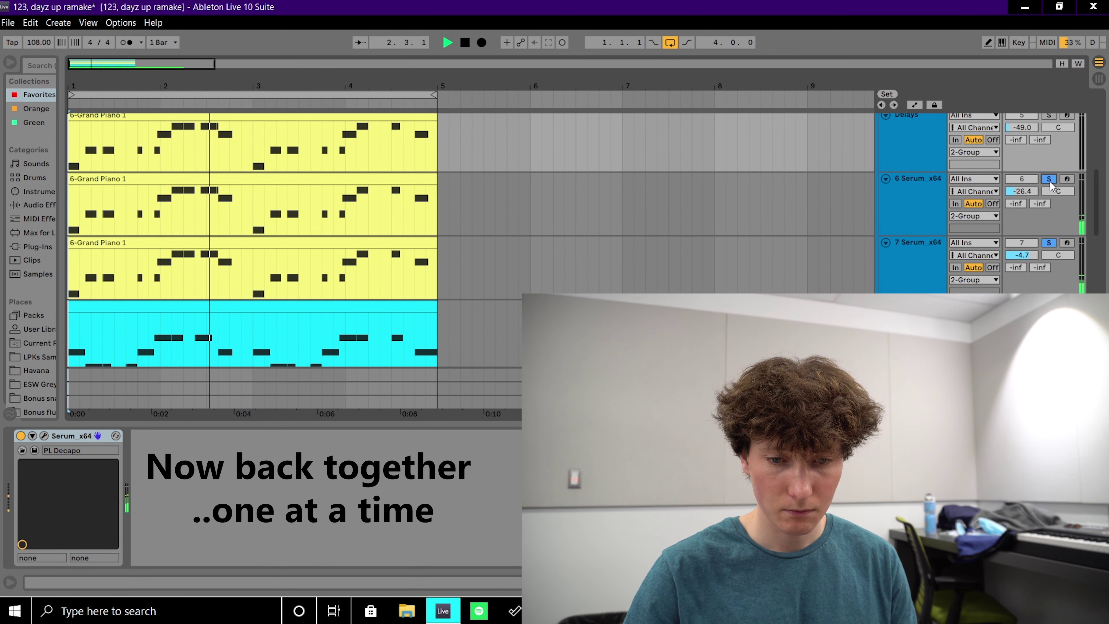
{"action": "left_click", "coordinate": [1049, 179]}
{"action": "scroll", "coordinate": [1050, 181], "scroll_direction": "up", "scroll_amount": 5}
Step: Add both Lead tracks to the soloed layers so the stack plays together
{"action": "left_click", "coordinate": [1051, 164]}
{"action": "scroll", "coordinate": [1053, 165], "scroll_direction": "up", "scroll_amount": 1}
{"action": "scroll", "coordinate": [1055, 172], "scroll_direction": "up", "scroll_amount": 2}
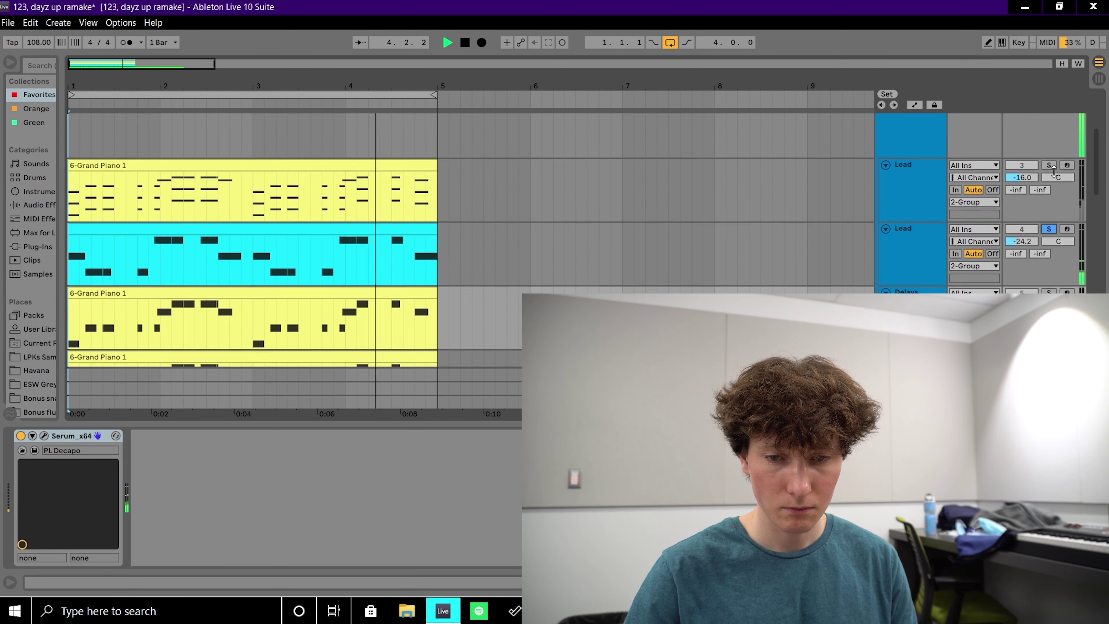
{"action": "left_click", "coordinate": [1050, 168], "text": "ctrl"}
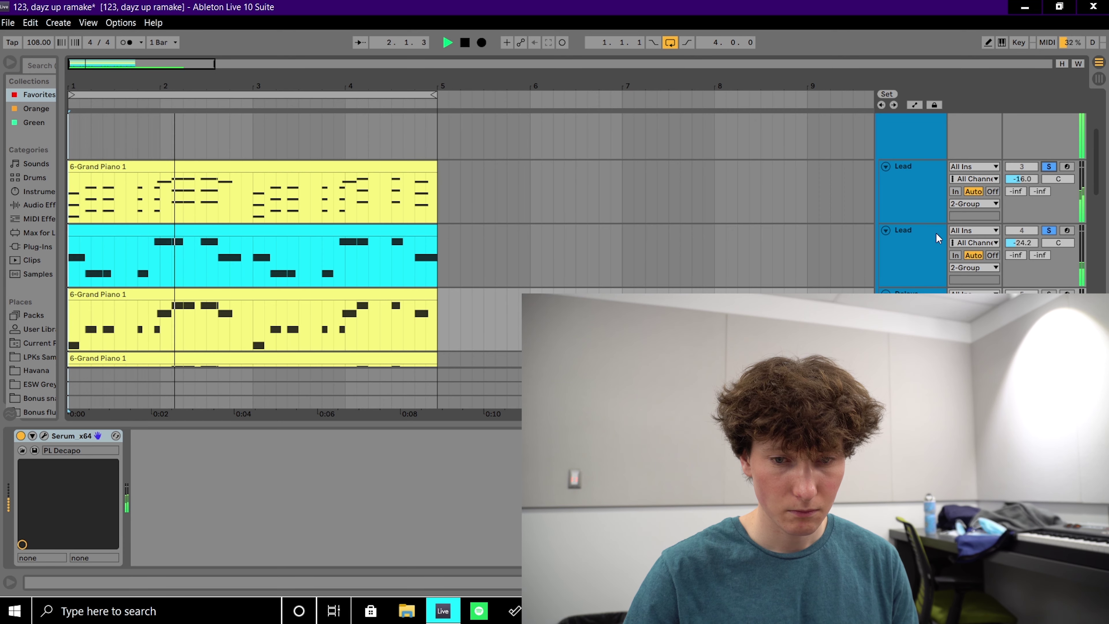
Step: Solo only the first Lead track and open its Serum synth window
{"action": "scroll", "coordinate": [935, 233], "scroll_direction": "up", "scroll_amount": 4}
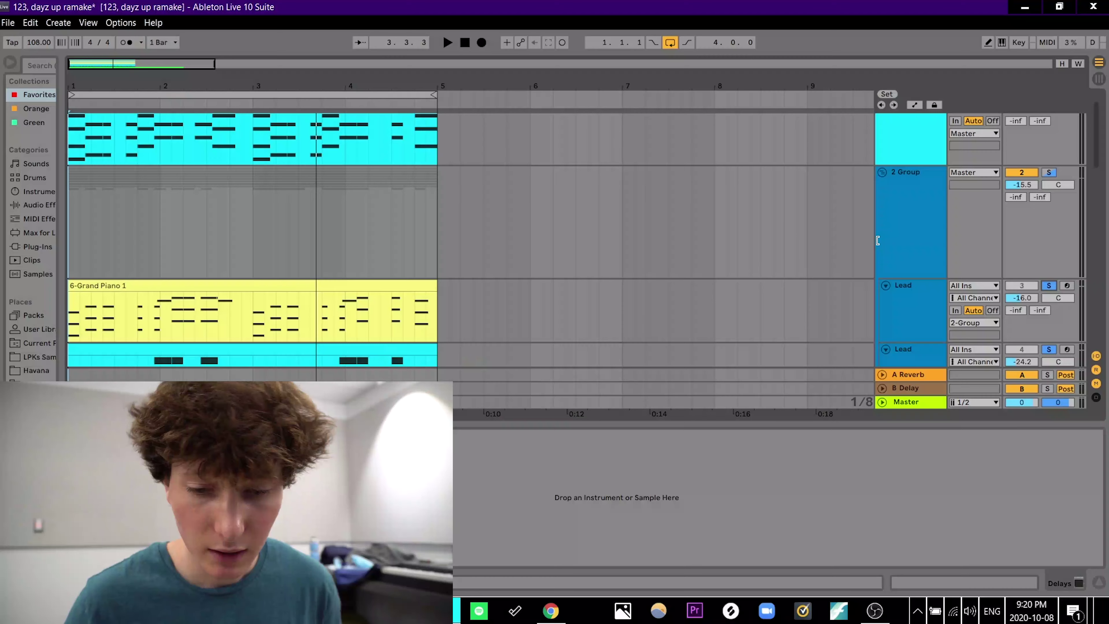
{"action": "scroll", "coordinate": [891, 228], "scroll_direction": "down", "scroll_amount": 2}
{"action": "left_click", "coordinate": [915, 247]}
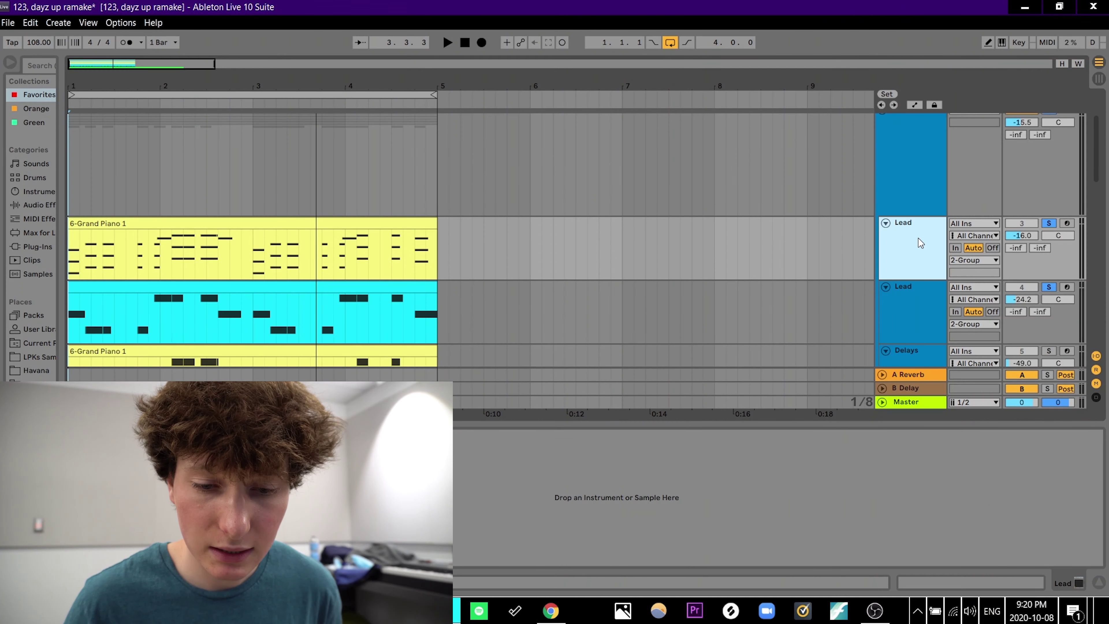
{"action": "left_click", "coordinate": [1050, 224]}
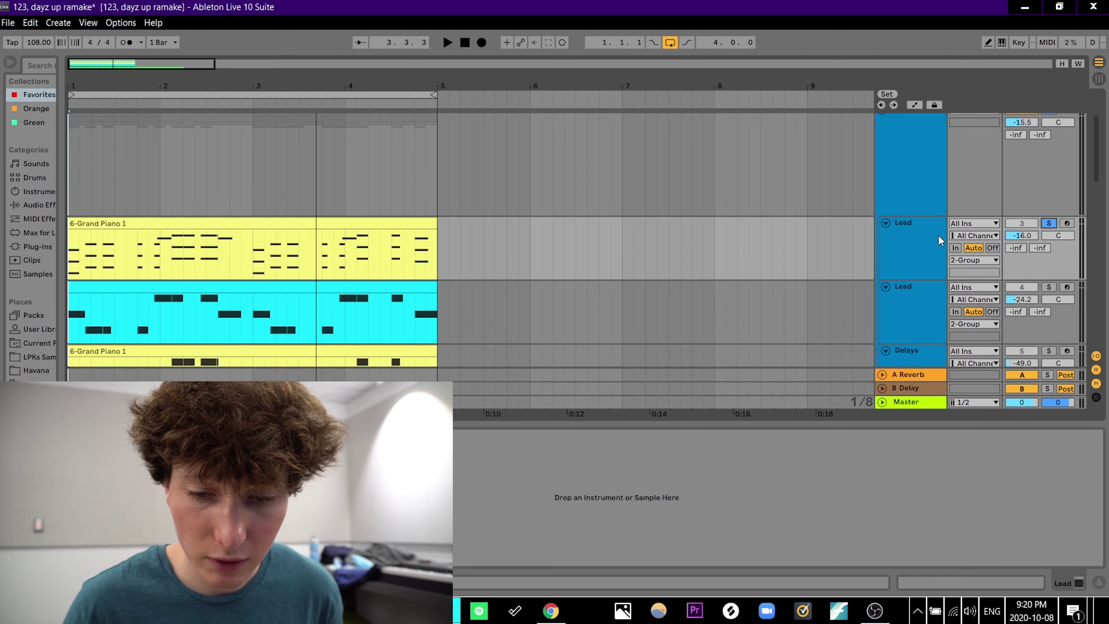
{"action": "left_click", "coordinate": [915, 243]}
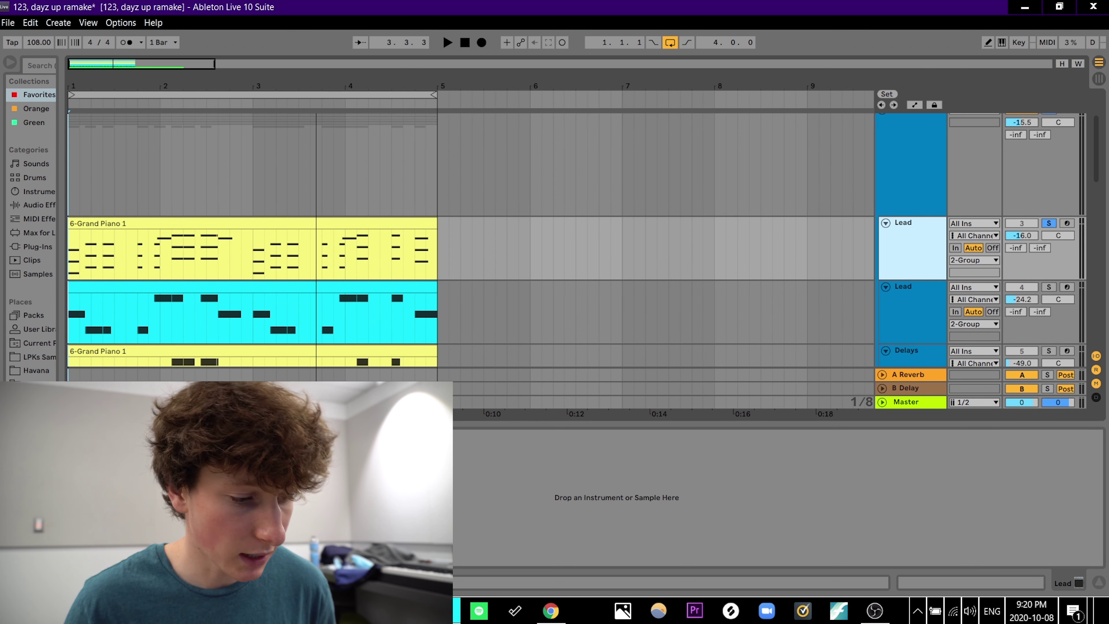
{"action": "key", "text": "ctrl+alt+p"}
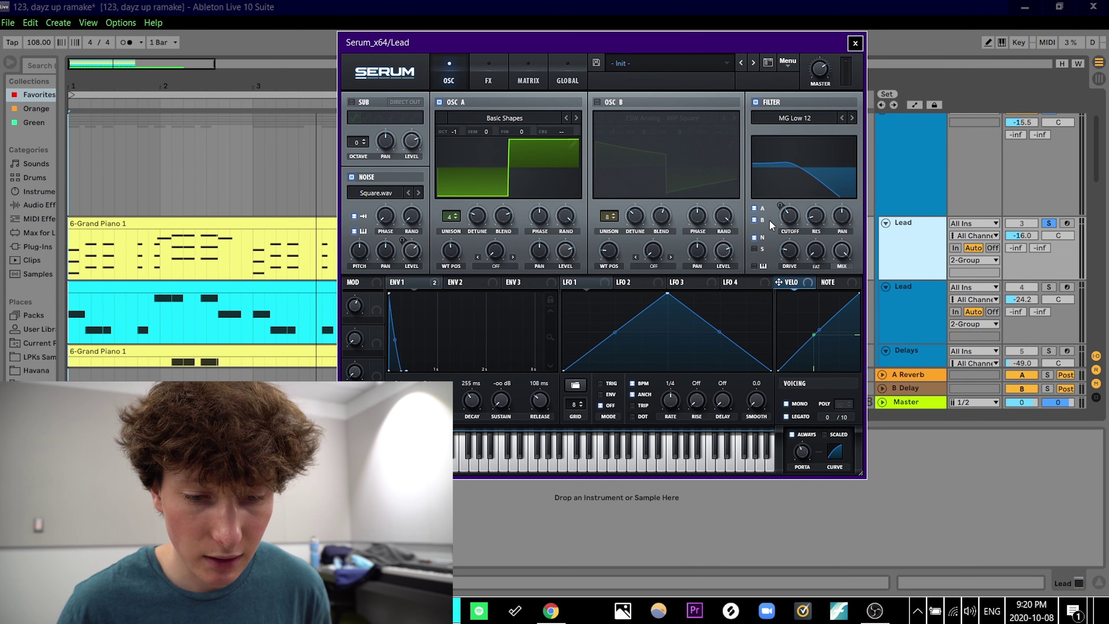
Step: Inspect what ENV 1 modulates in the Lead's Serum patch, play the sound back and close the synth window
{"action": "left_click", "coordinate": [408, 283]}
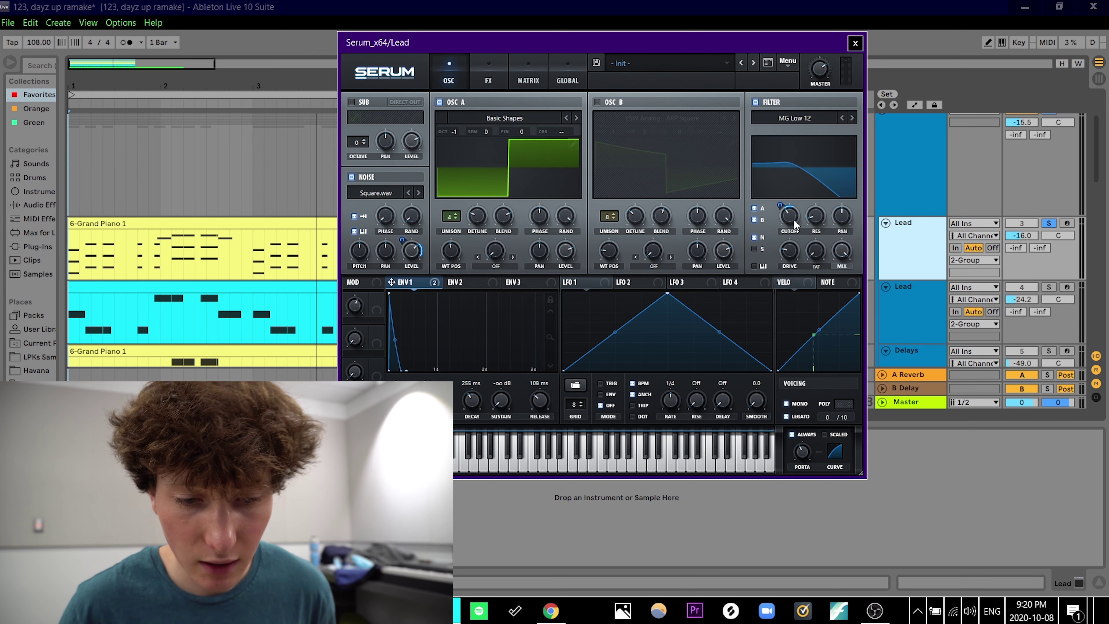
{"action": "key", "text": "space"}
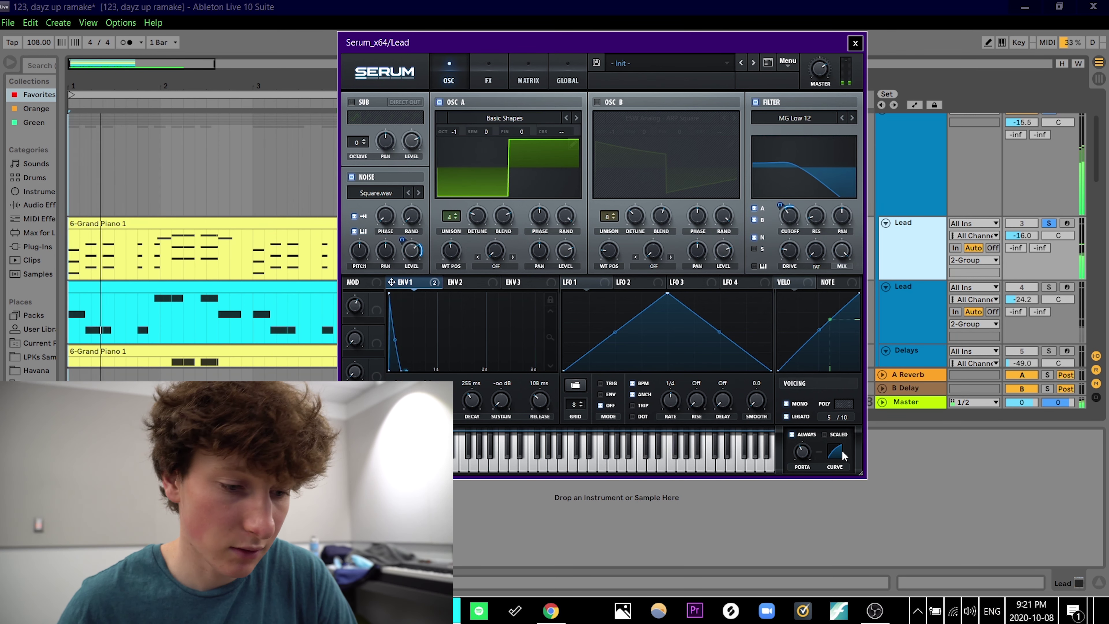
{"action": "left_click", "coordinate": [855, 42]}
{"action": "scroll", "coordinate": [333, 275], "scroll_direction": "down", "scroll_amount": 3}
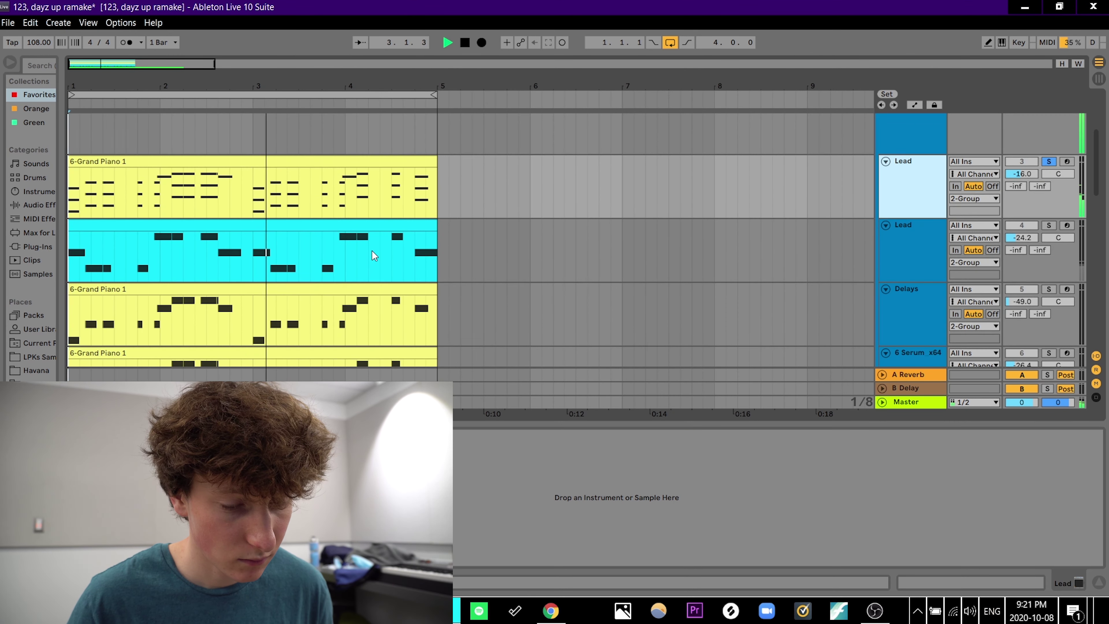
Step: Examine the chord clip of the first Lead track in the enlarged note editor, focusing on the A#4 note just before bar 2
{"action": "left_click", "coordinate": [324, 164]}
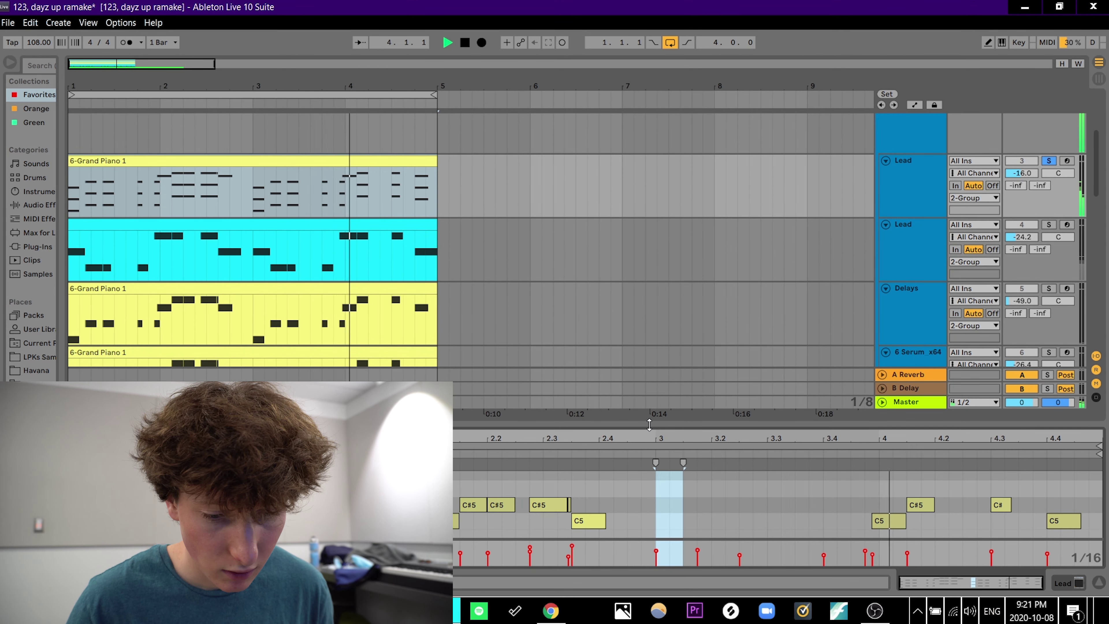
{"action": "left_click_drag", "start_coordinate": [649, 424], "coordinate": [666, 98]}
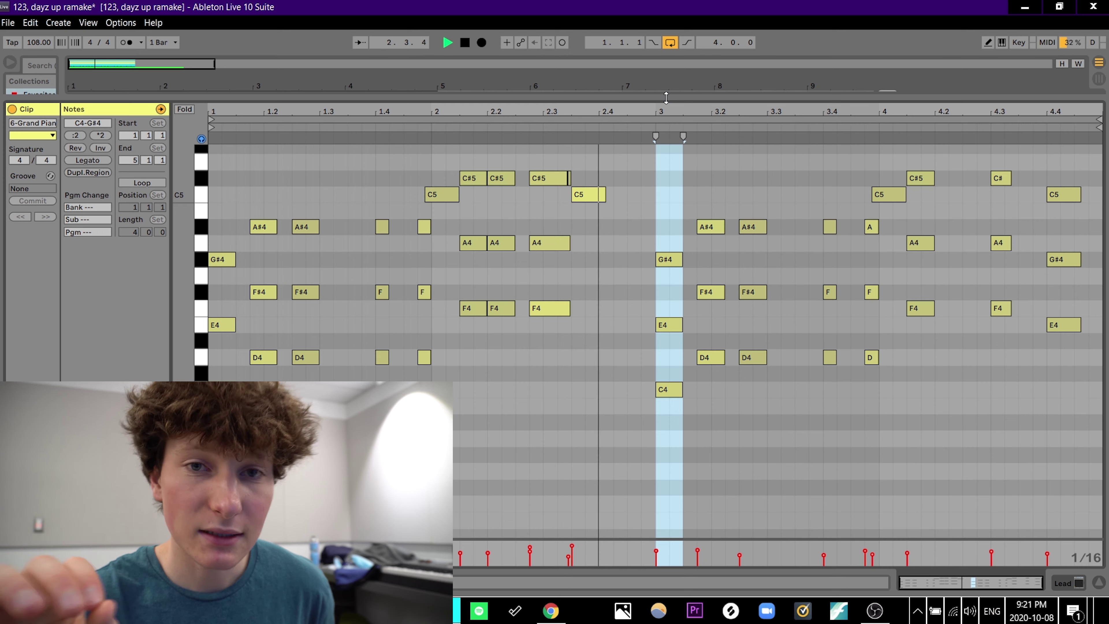
{"action": "left_click", "coordinate": [424, 229]}
{"action": "scroll", "coordinate": [424, 232], "scroll_direction": "up", "scroll_amount": 10}
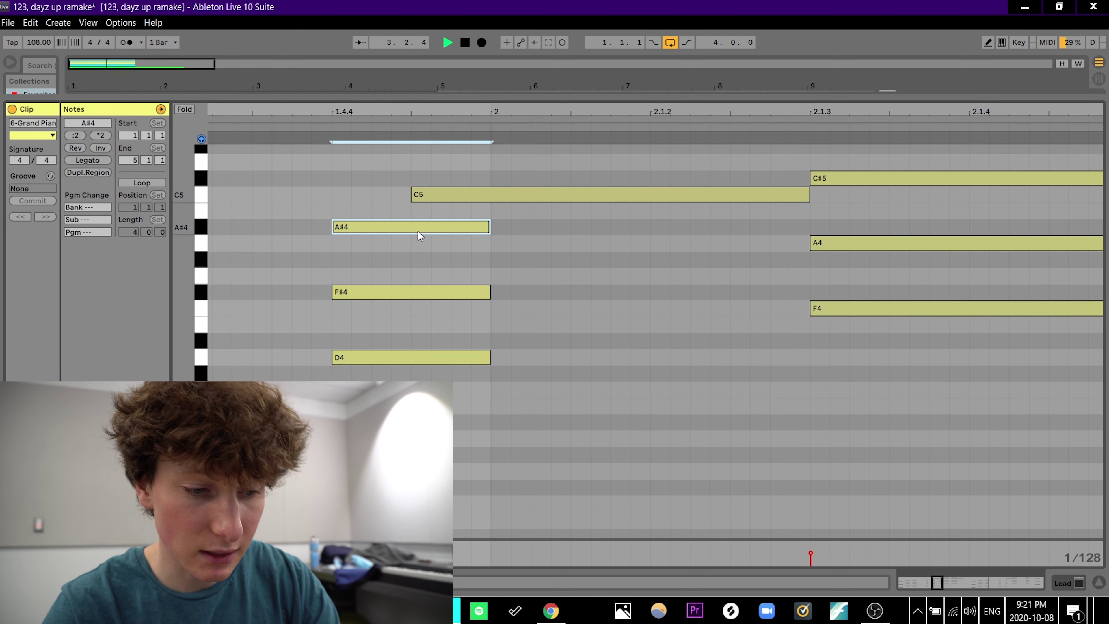
{"action": "left_click_drag", "start_coordinate": [507, 95], "coordinate": [515, 388]}
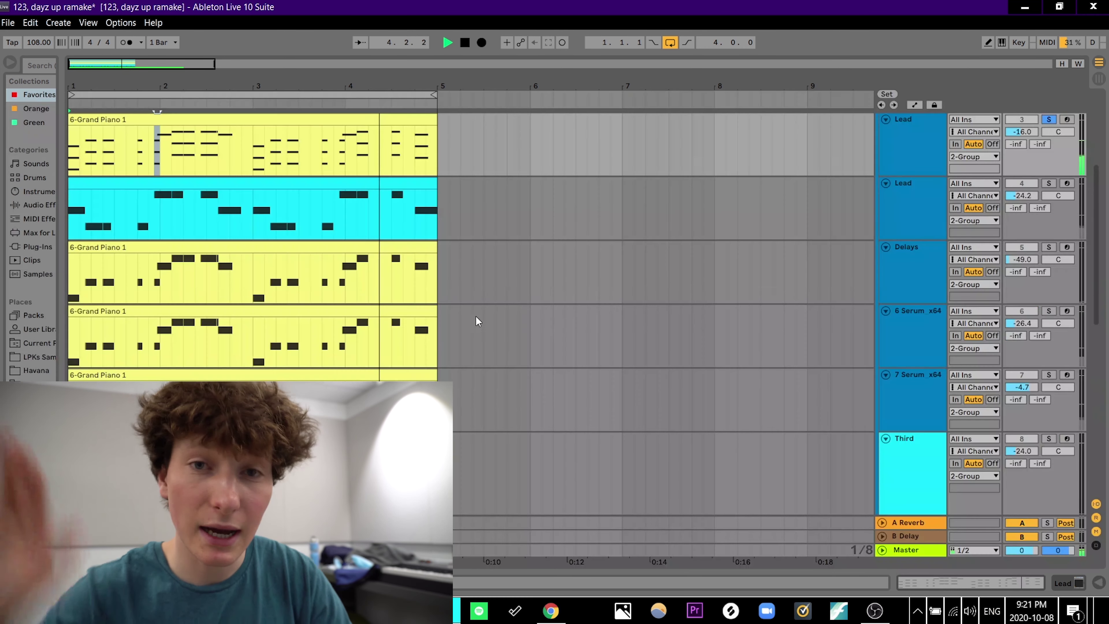
Step: Solo the Third track, inspect its Serum patch with the Acid wavetable, and close the synth window
{"action": "key", "text": "minus"}
{"action": "key", "text": "minus"}
{"action": "key", "text": "plus"}
{"action": "key", "text": "plus"}
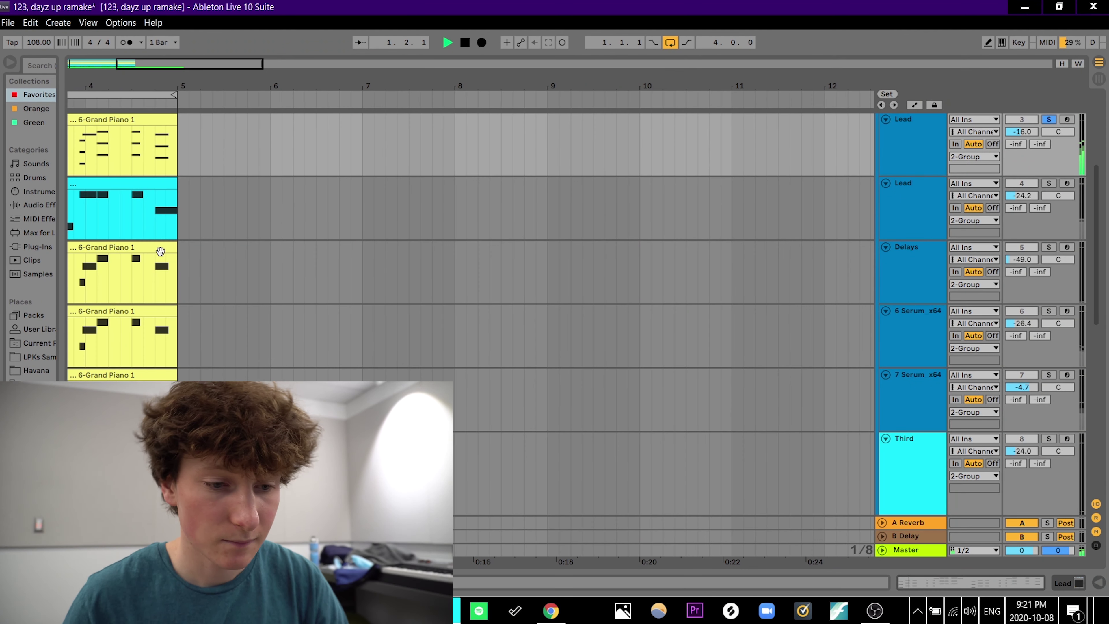
{"action": "key", "text": "ctrl+alt+l"}
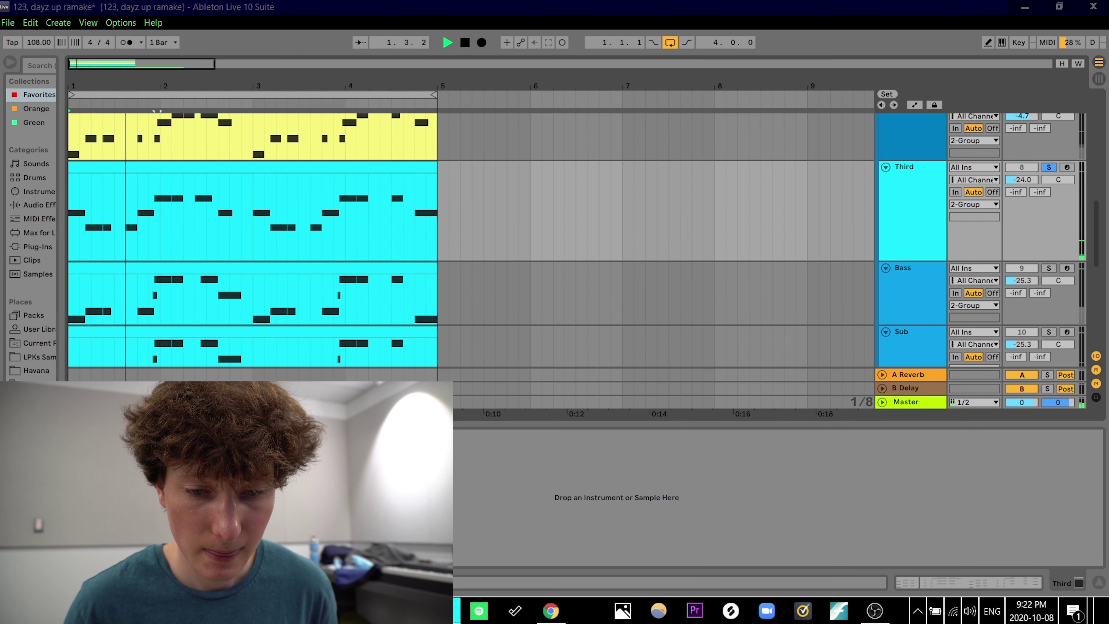
{"action": "key", "text": "ctrl+alt+p"}
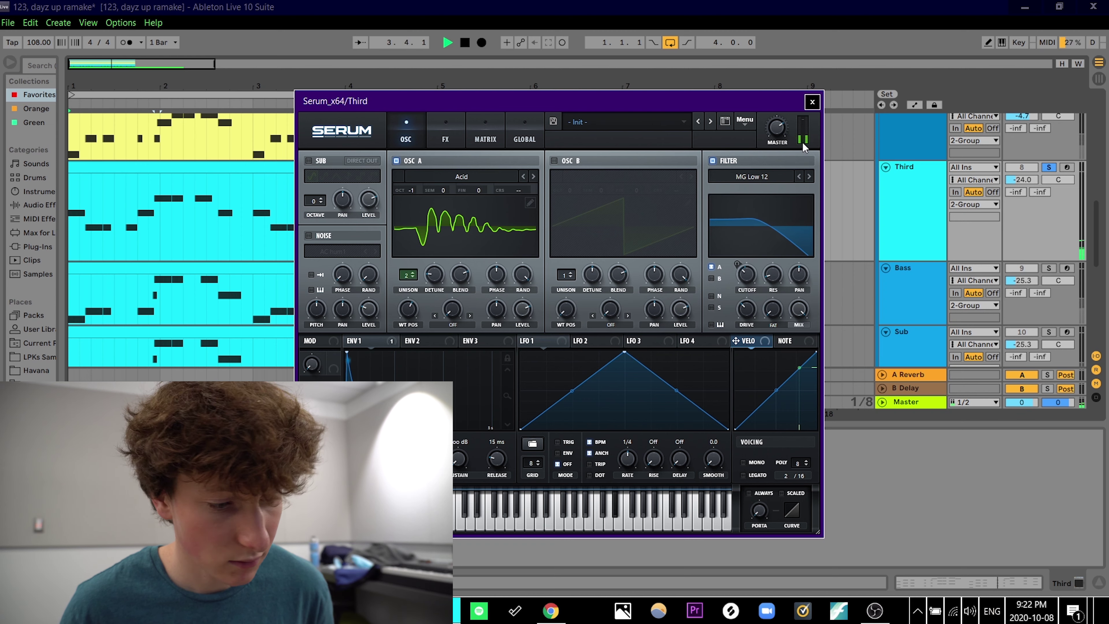
{"action": "left_click", "coordinate": [812, 102]}
Step: Solo the Bass track while inspecting its Serum patch, then close the synth window
{"action": "scroll", "coordinate": [901, 279], "scroll_direction": "down", "scroll_amount": 1}
{"action": "left_click", "coordinate": [897, 249]}
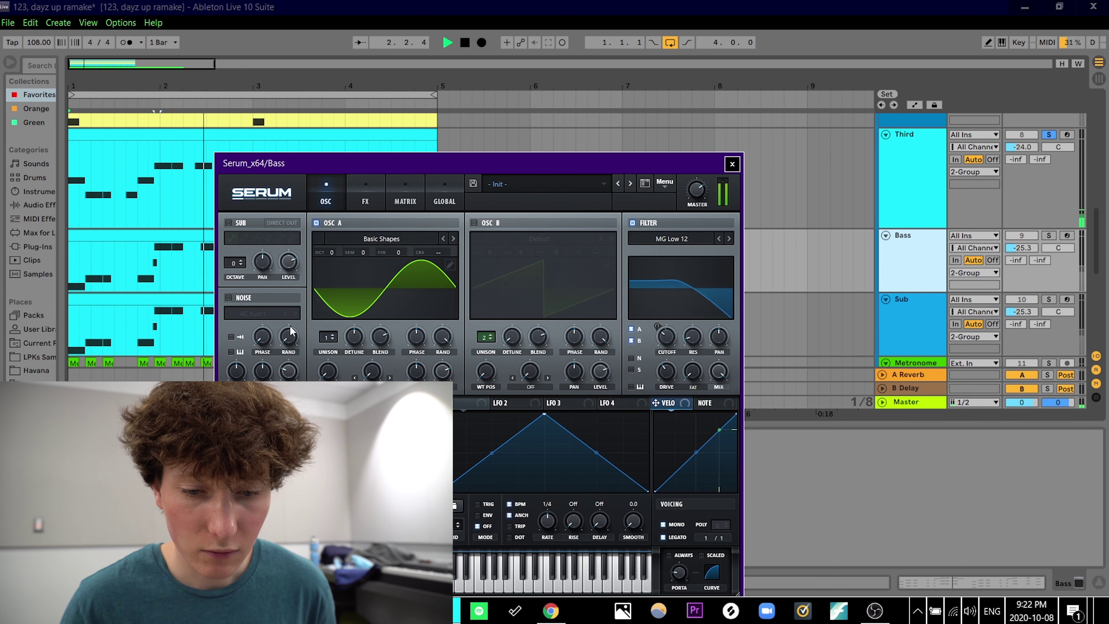
{"action": "left_click", "coordinate": [1050, 237]}
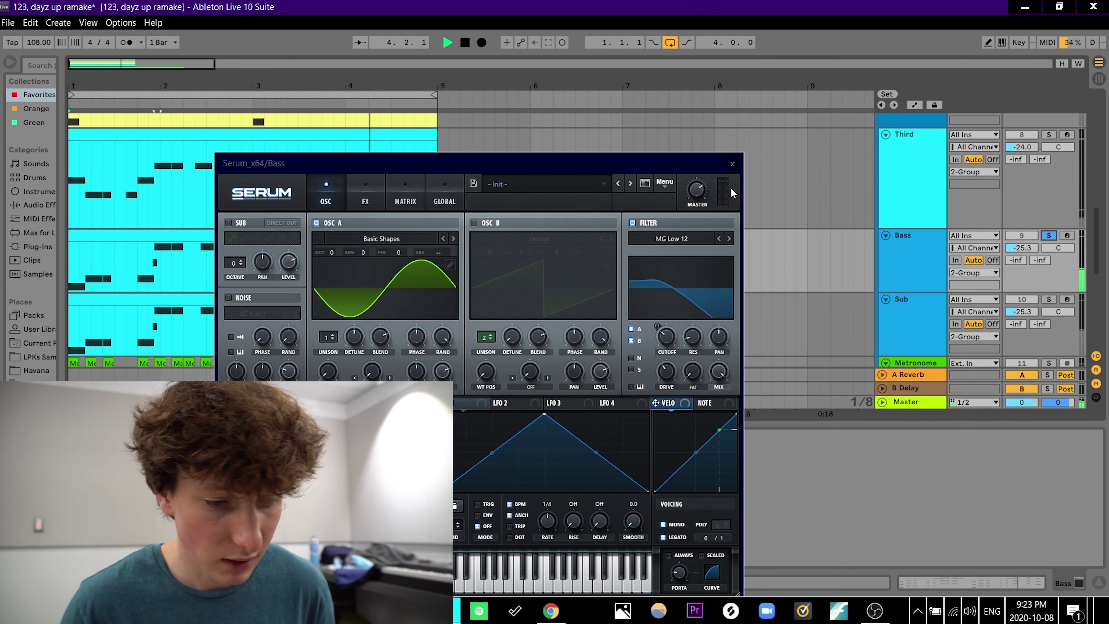
{"action": "left_click", "coordinate": [732, 164]}
Step: Solo the Sub track, inspect its Serum oscillator, filter and envelope settings, and close the synth window
{"action": "scroll", "coordinate": [731, 169], "scroll_direction": "down", "scroll_amount": 3}
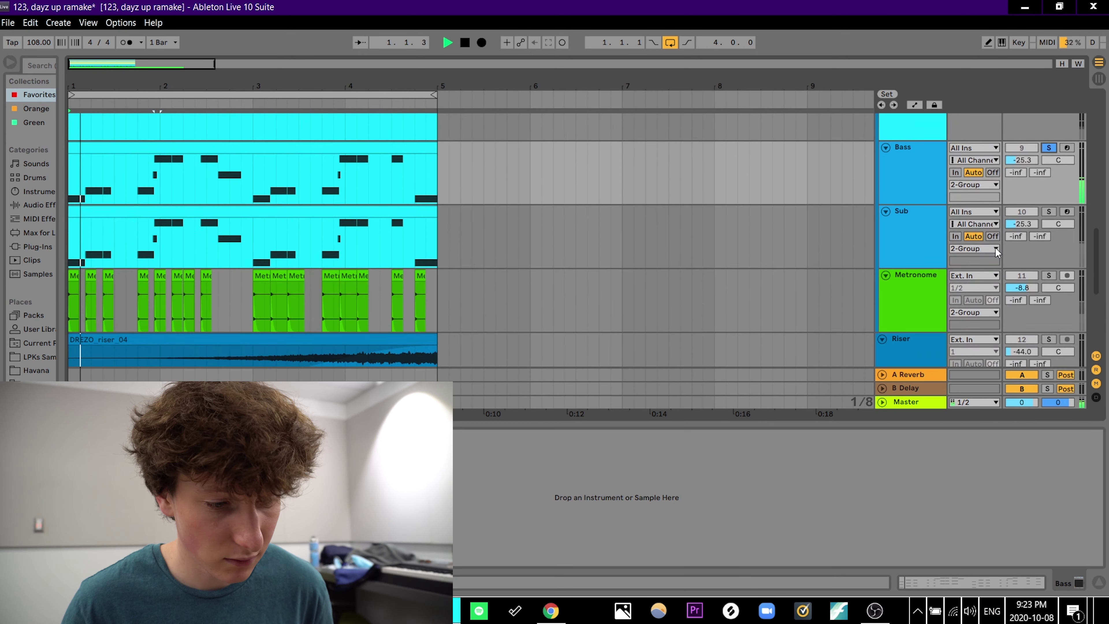
{"action": "left_click", "coordinate": [909, 240]}
{"action": "left_click", "coordinate": [1049, 209]}
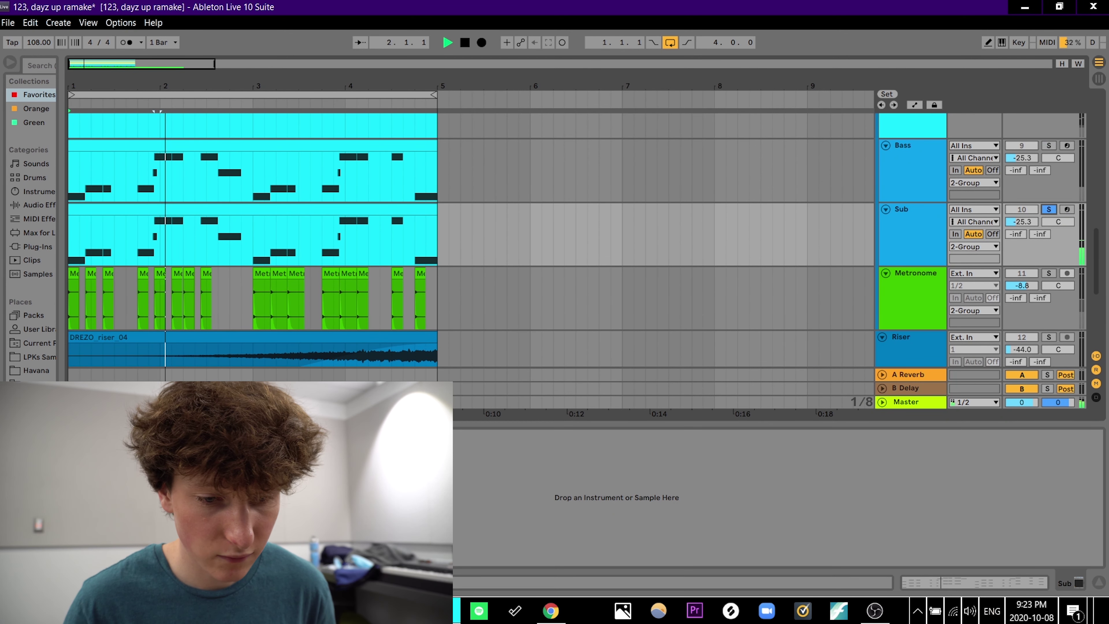
{"action": "key", "text": "ctrl+alt+p"}
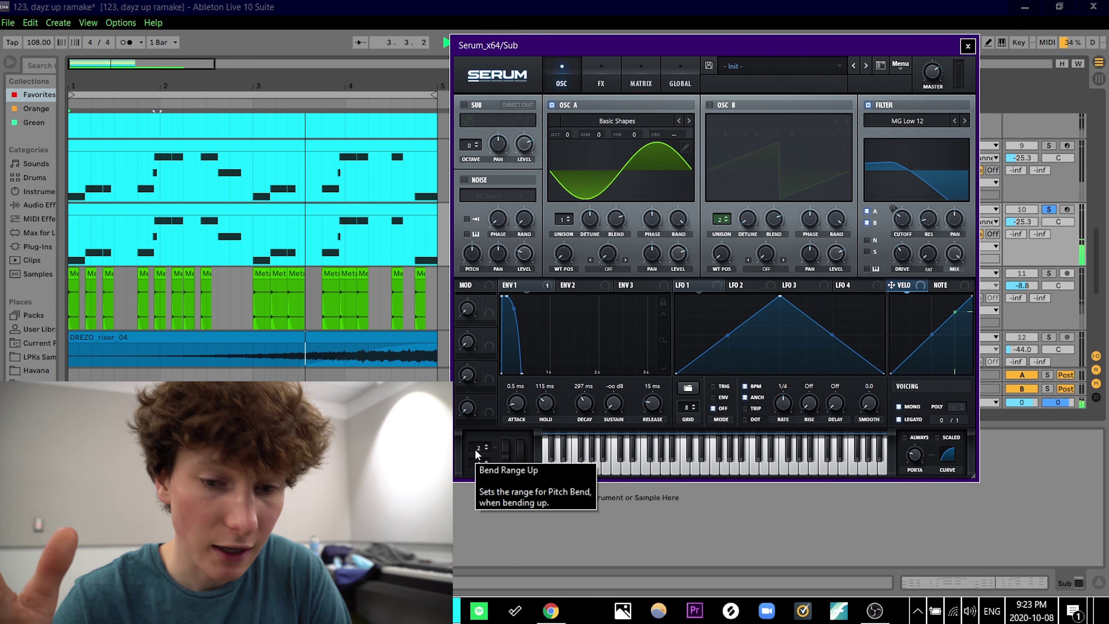
{"action": "left_click", "coordinate": [968, 45]}
{"action": "scroll", "coordinate": [999, 216], "scroll_direction": "down", "scroll_amount": 5}
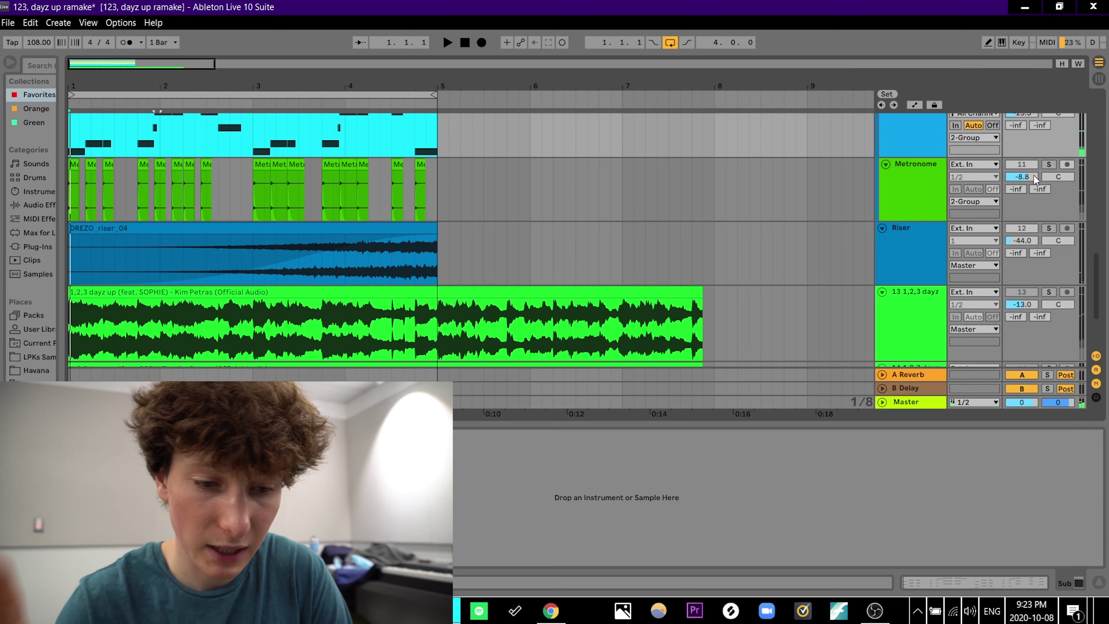